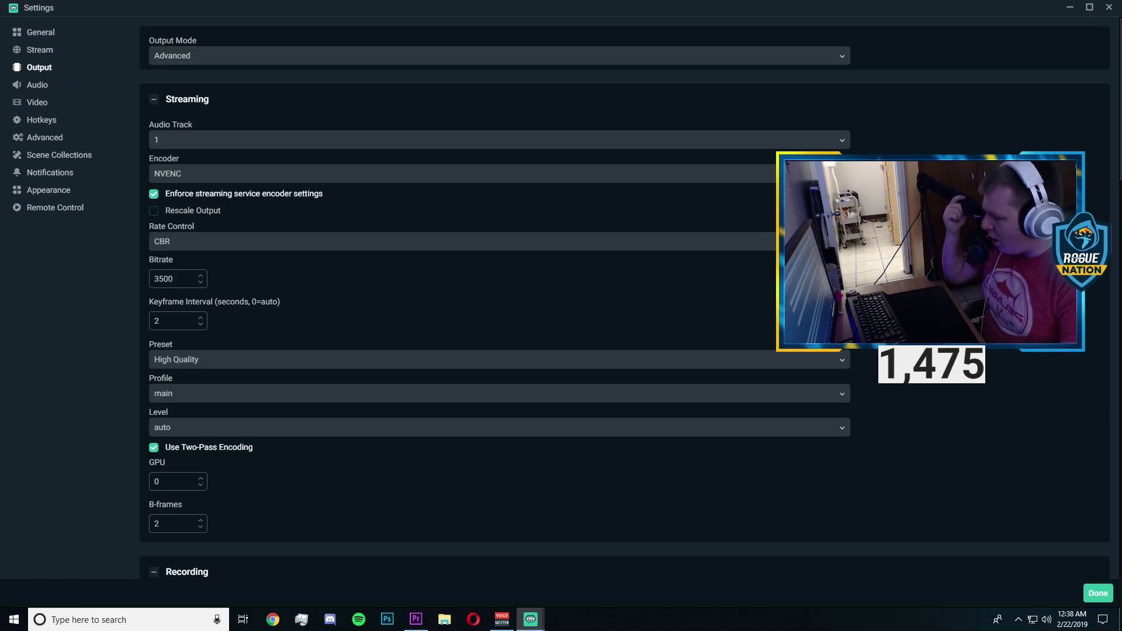
Review the General settings, including cache, language, output and source snapping at sensitivity 10.
{"action": "left_click", "coordinate": [37, 33]}
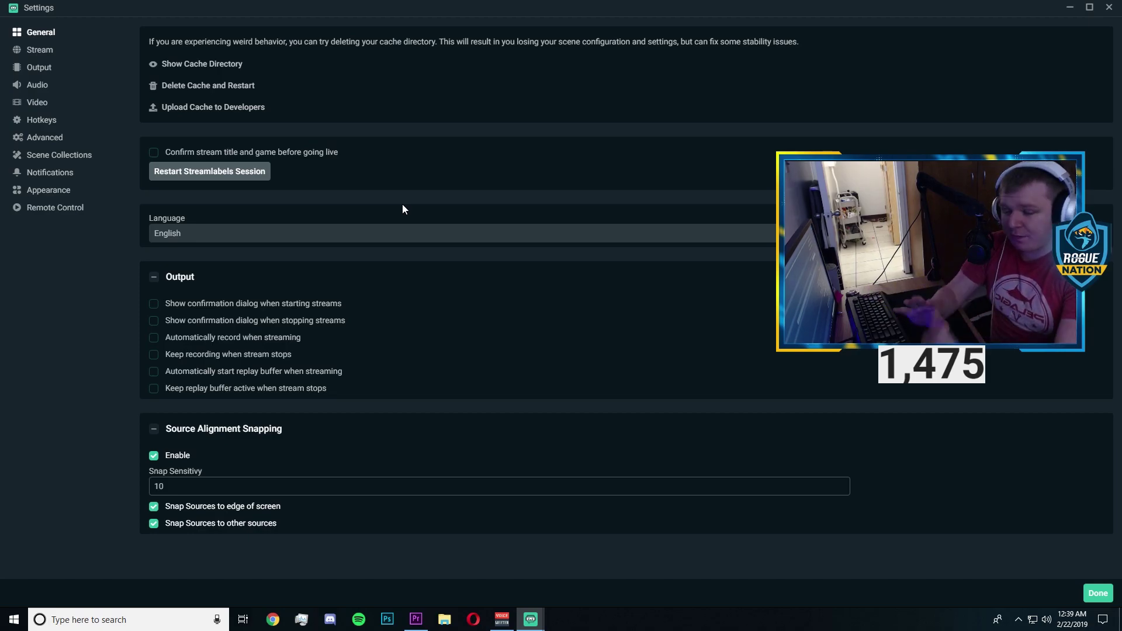
{"action": "left_click", "coordinate": [39, 50]}
{"action": "left_click", "coordinate": [41, 34]}
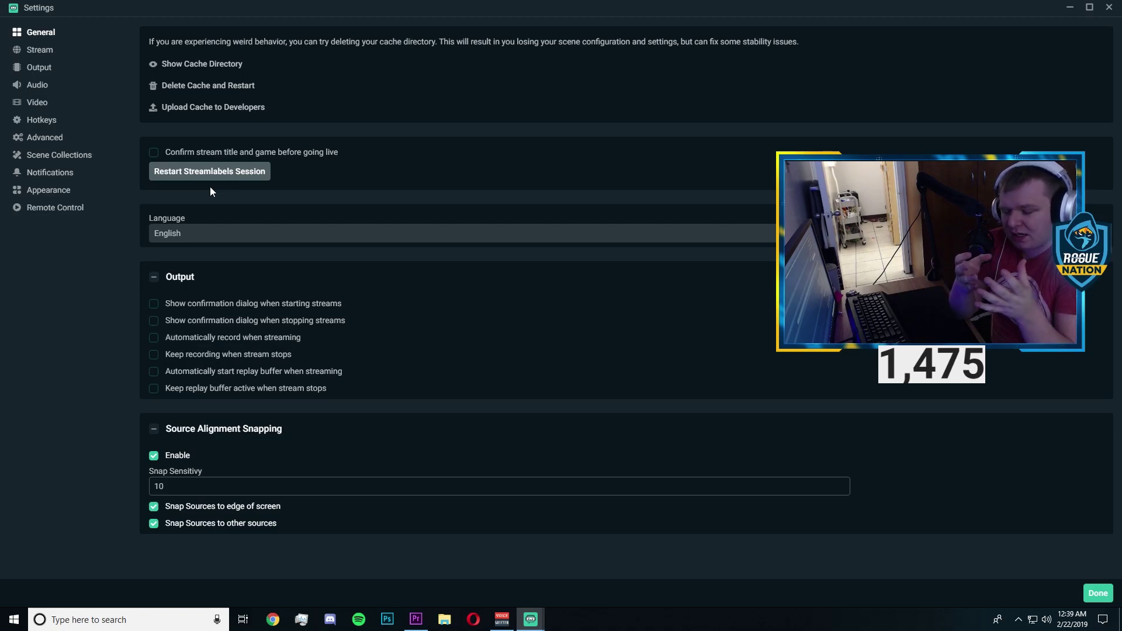
Keep Twitch as the streaming service with the Auto (Recommended) server and select the stream key field.
{"action": "left_click", "coordinate": [39, 45]}
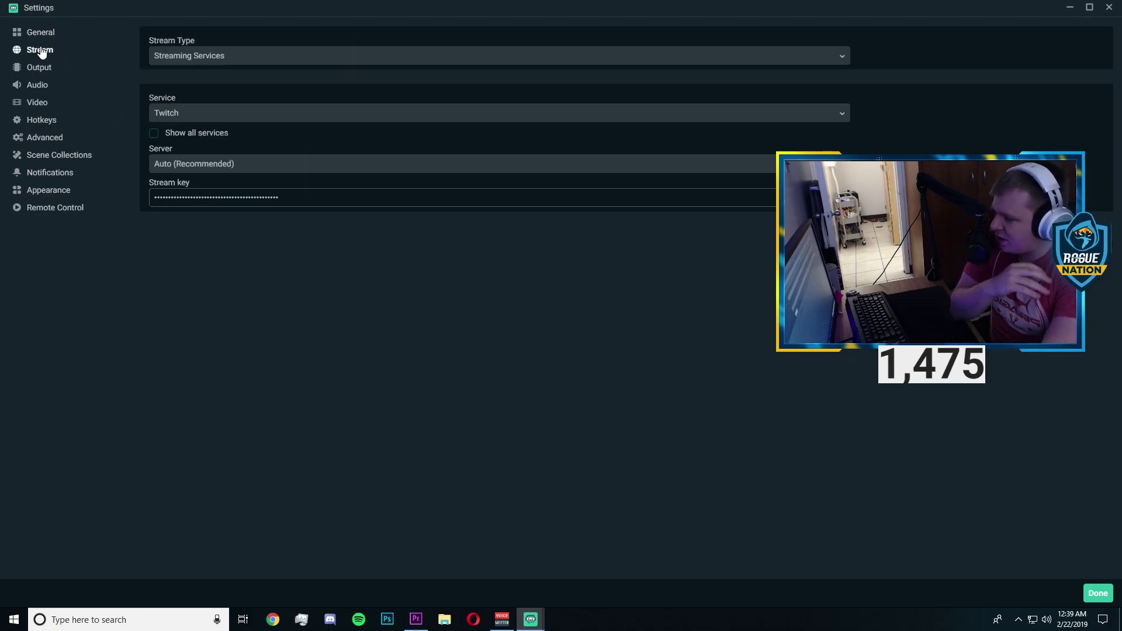
{"action": "left_click", "coordinate": [158, 113]}
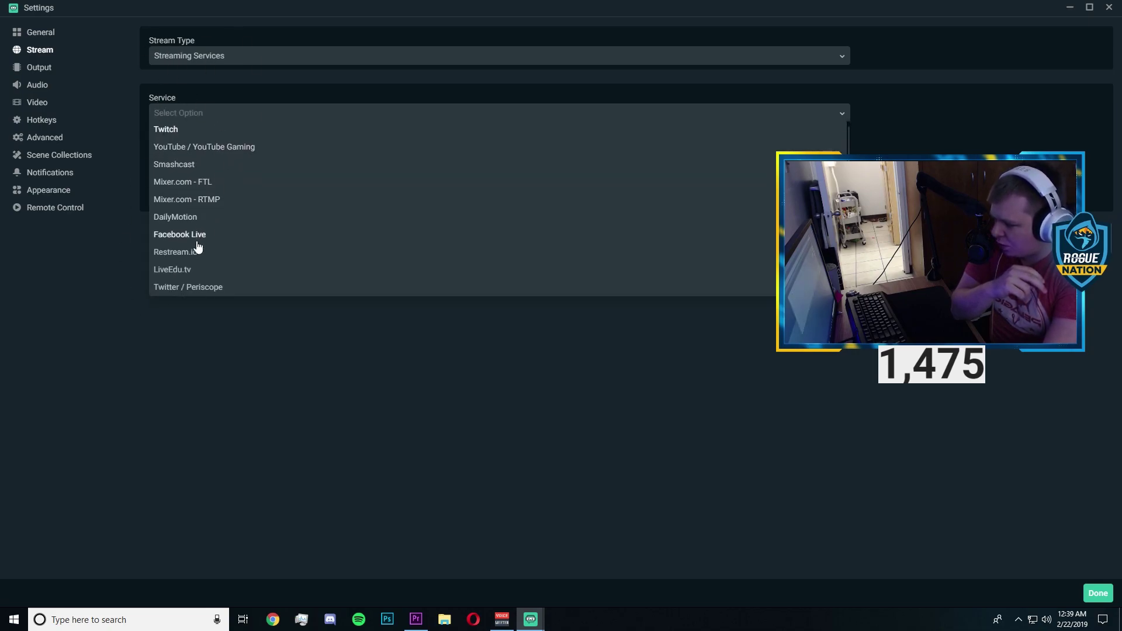
{"action": "left_click", "coordinate": [328, 322]}
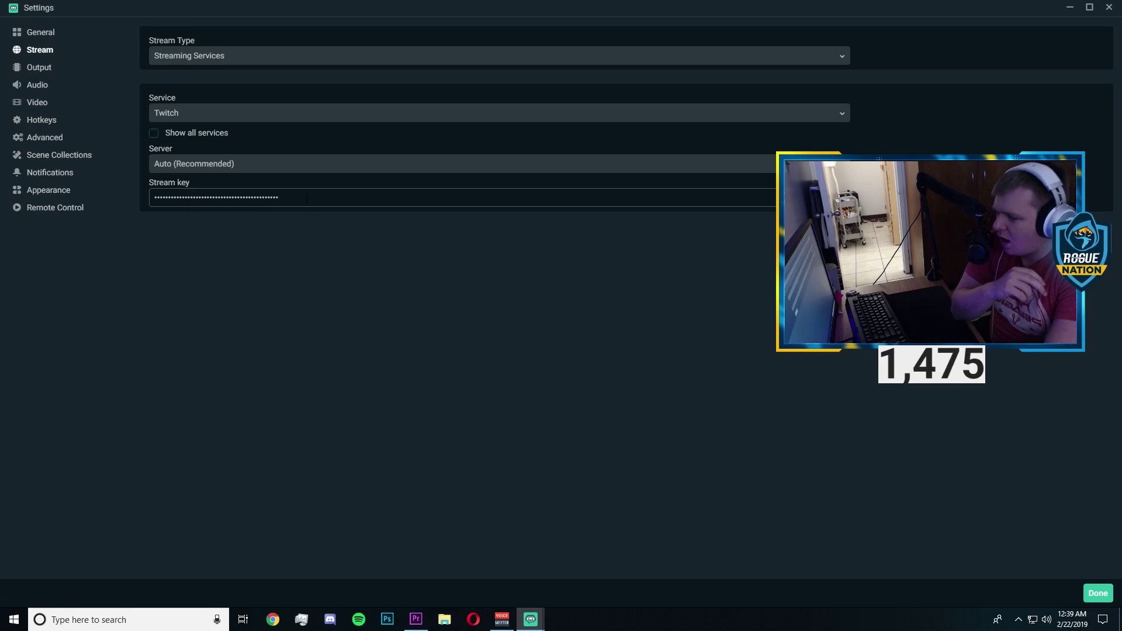
{"action": "left_click_drag", "start_coordinate": [307, 198], "coordinate": [125, 215]}
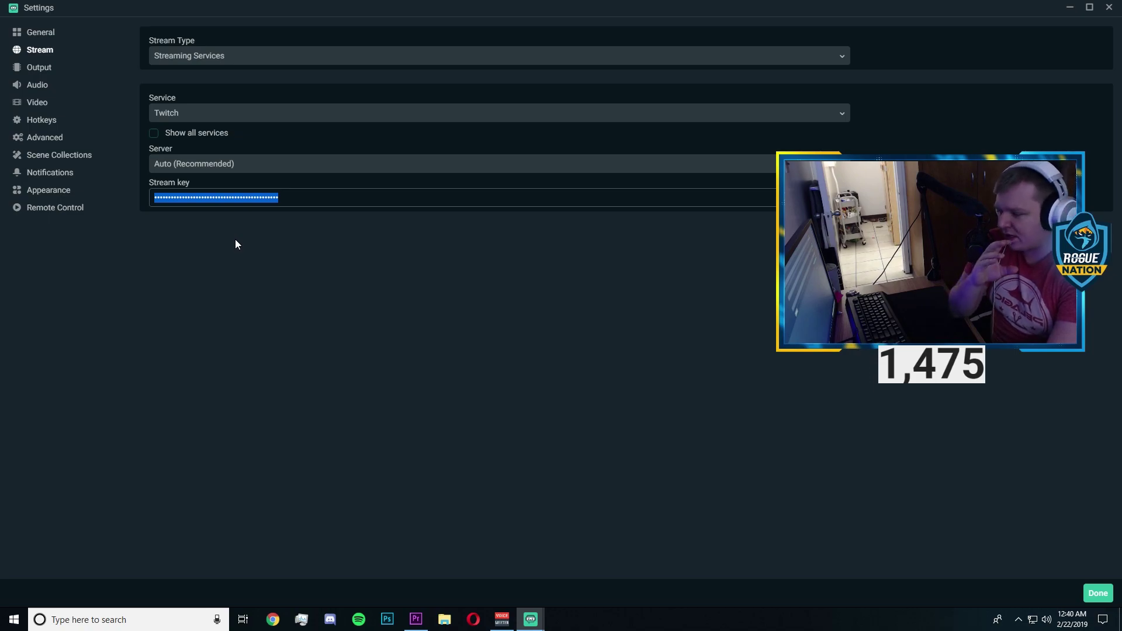
{"action": "key", "text": "ctrl+v"}
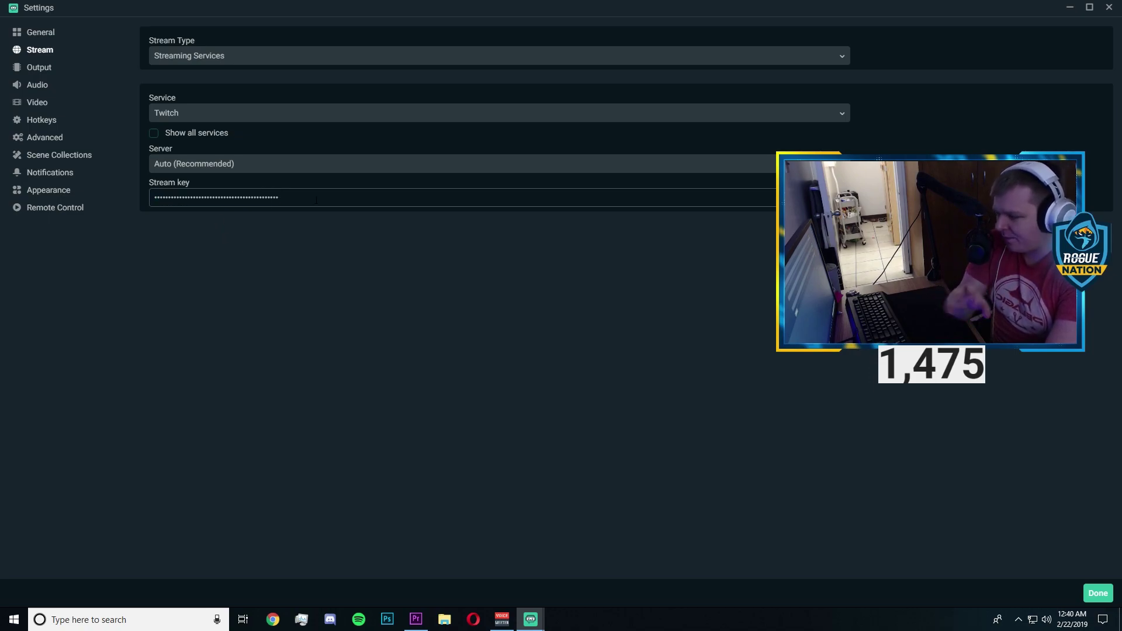
{"action": "left_click_drag", "start_coordinate": [315, 201], "coordinate": [80, 230]}
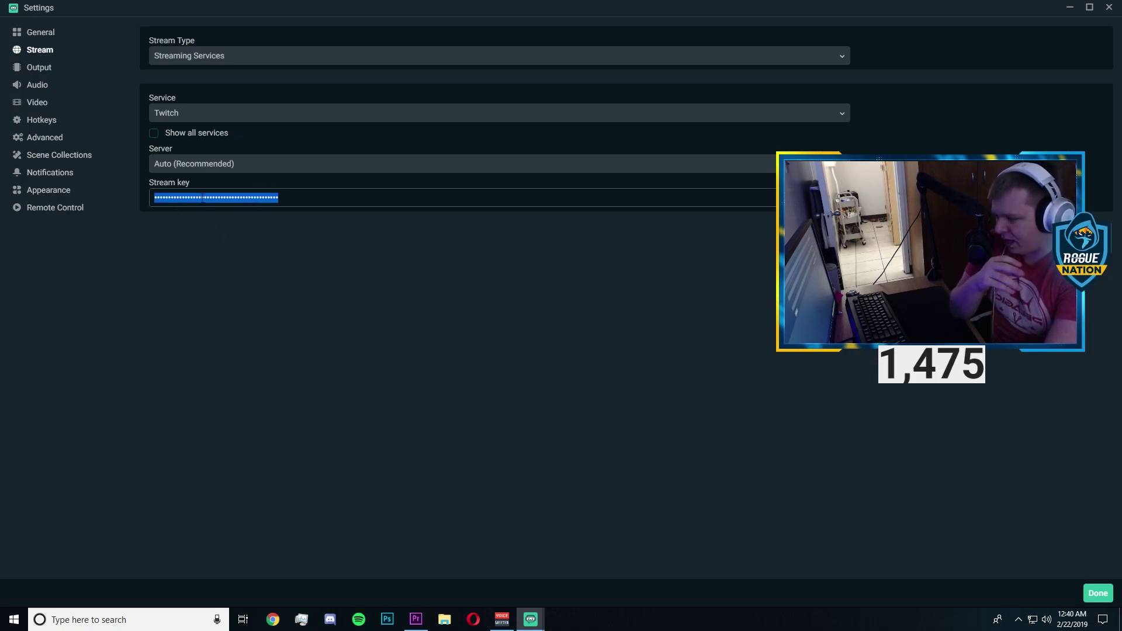
Set the Output Mode to Advanced.
{"action": "left_click", "coordinate": [34, 69]}
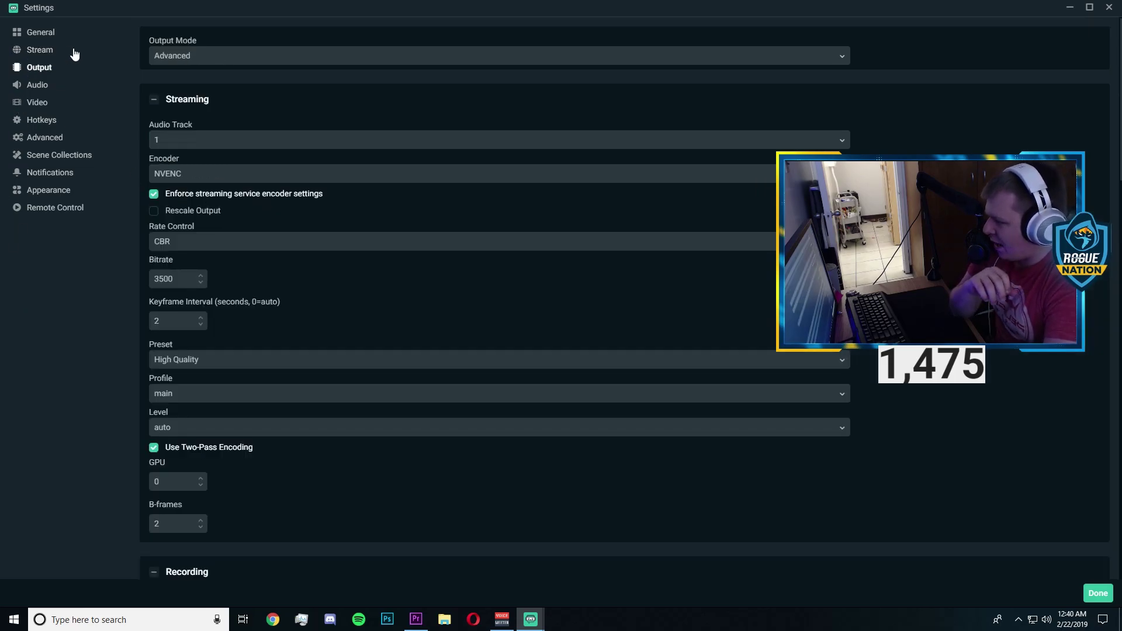
{"action": "left_click", "coordinate": [188, 58]}
{"action": "left_click", "coordinate": [187, 79]}
{"action": "left_click", "coordinate": [196, 58]}
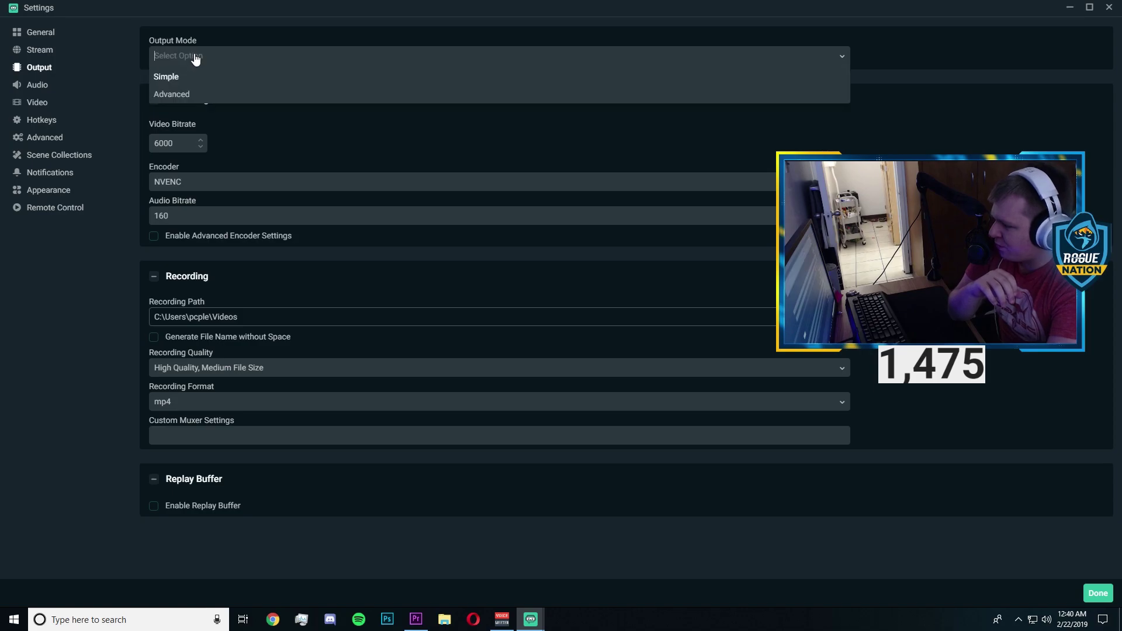
{"action": "left_click", "coordinate": [181, 94]}
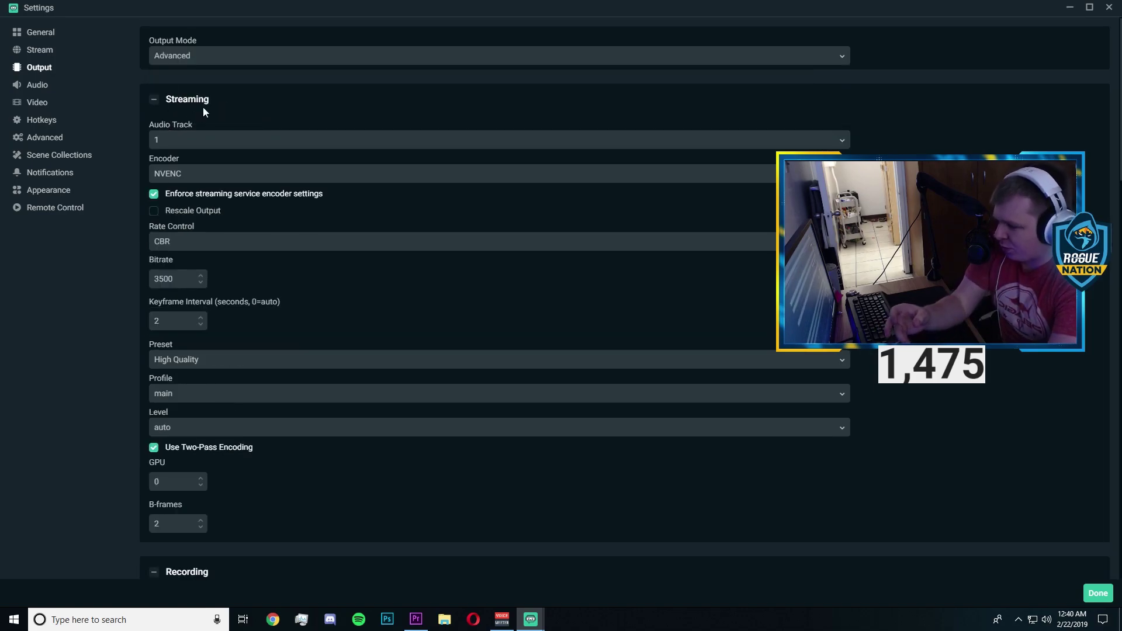
Collapse the Recording section and the Audio Track 2 through 6 sections.
{"action": "scroll", "coordinate": [158, 257], "scroll_direction": "down", "scroll_amount": 5}
{"action": "left_click", "coordinate": [154, 281]}
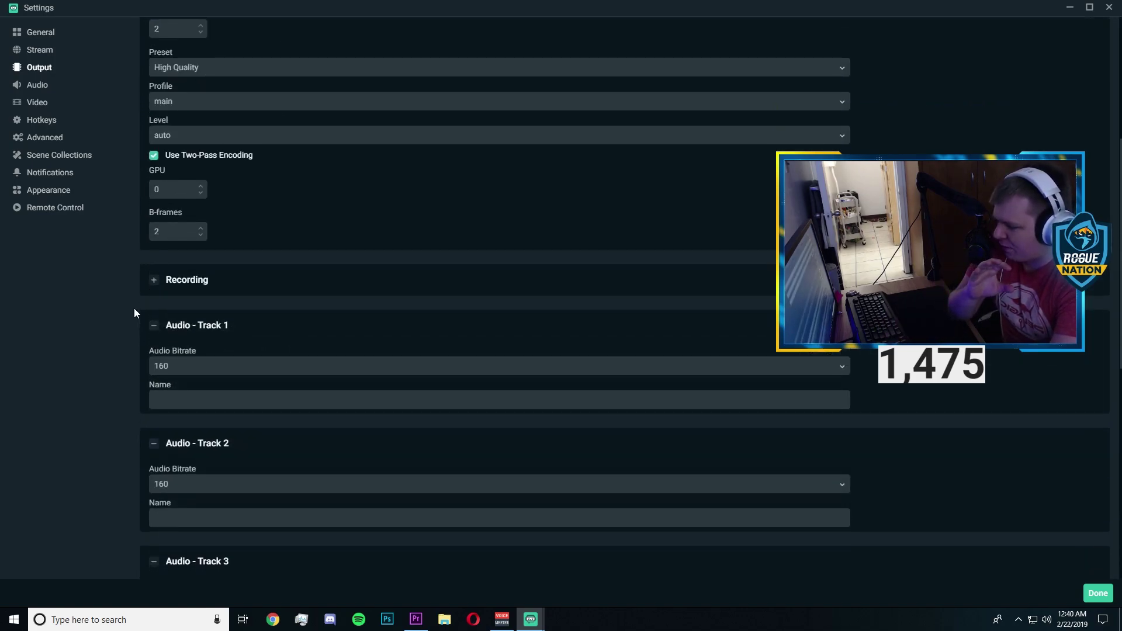
{"action": "left_click", "coordinate": [154, 443]}
{"action": "scroll", "coordinate": [152, 439], "scroll_direction": "down", "scroll_amount": 2}
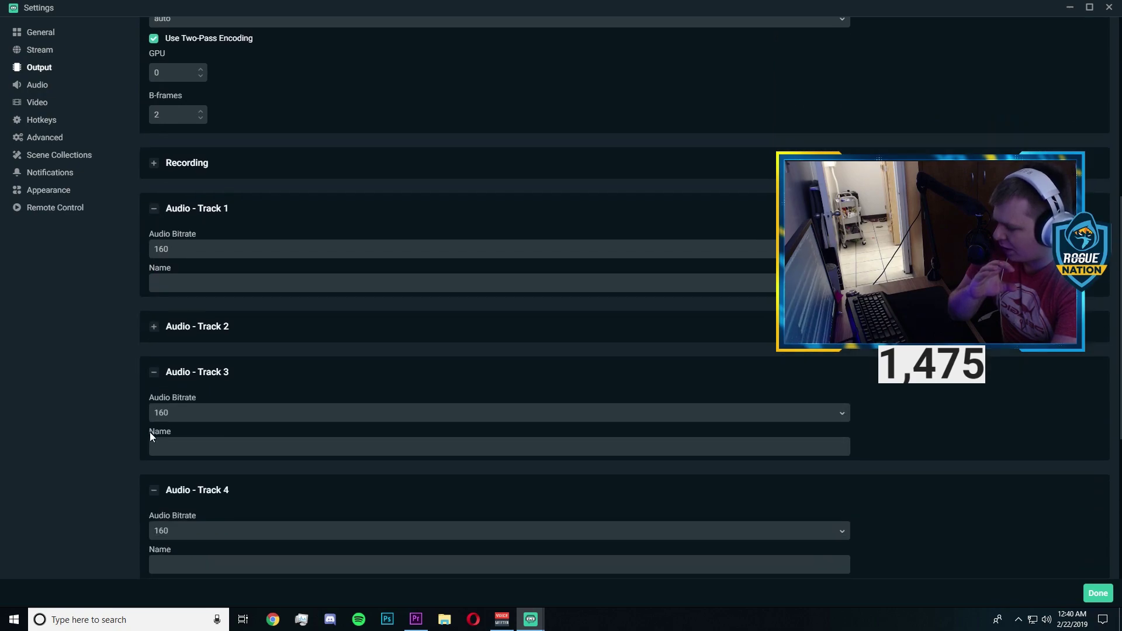
{"action": "left_click", "coordinate": [153, 377]}
{"action": "scroll", "coordinate": [151, 409], "scroll_direction": "down", "scroll_amount": 1}
{"action": "left_click", "coordinate": [154, 363]}
{"action": "left_click", "coordinate": [153, 404]}
{"action": "left_click", "coordinate": [154, 449]}
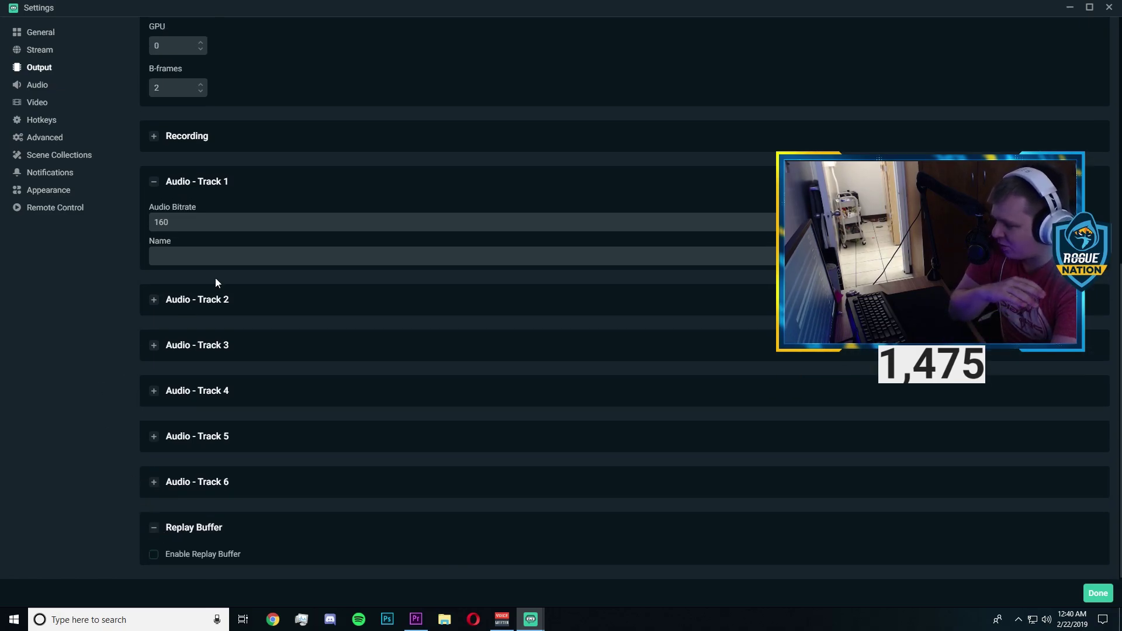
{"action": "scroll", "coordinate": [331, 120], "scroll_direction": "up", "scroll_amount": 4}
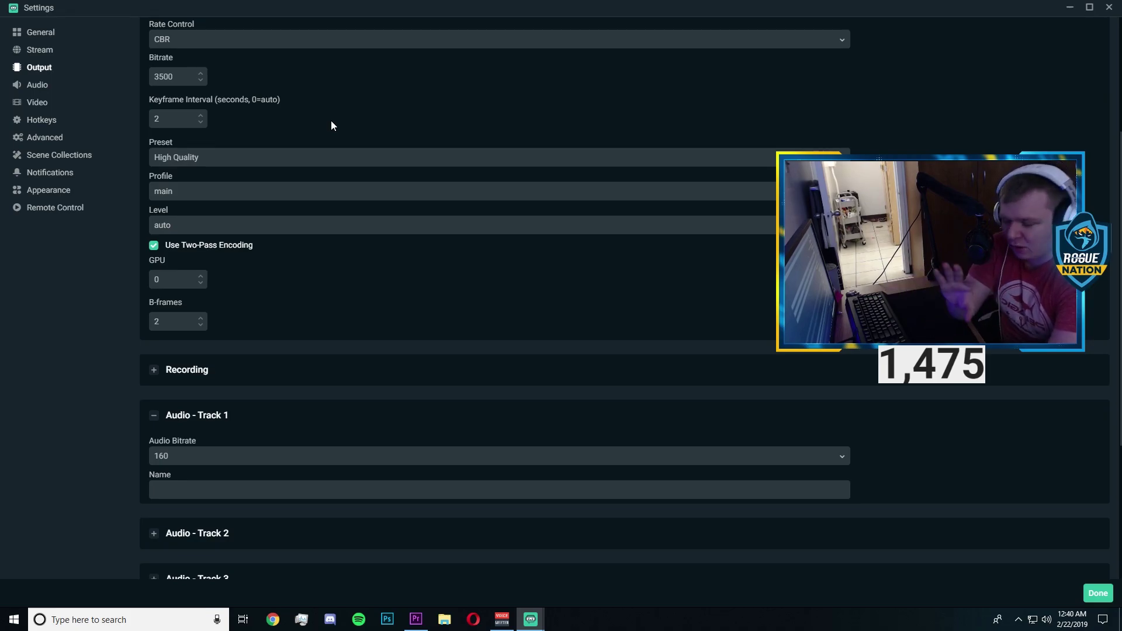
{"action": "scroll", "coordinate": [331, 120], "scroll_direction": "up", "scroll_amount": 4}
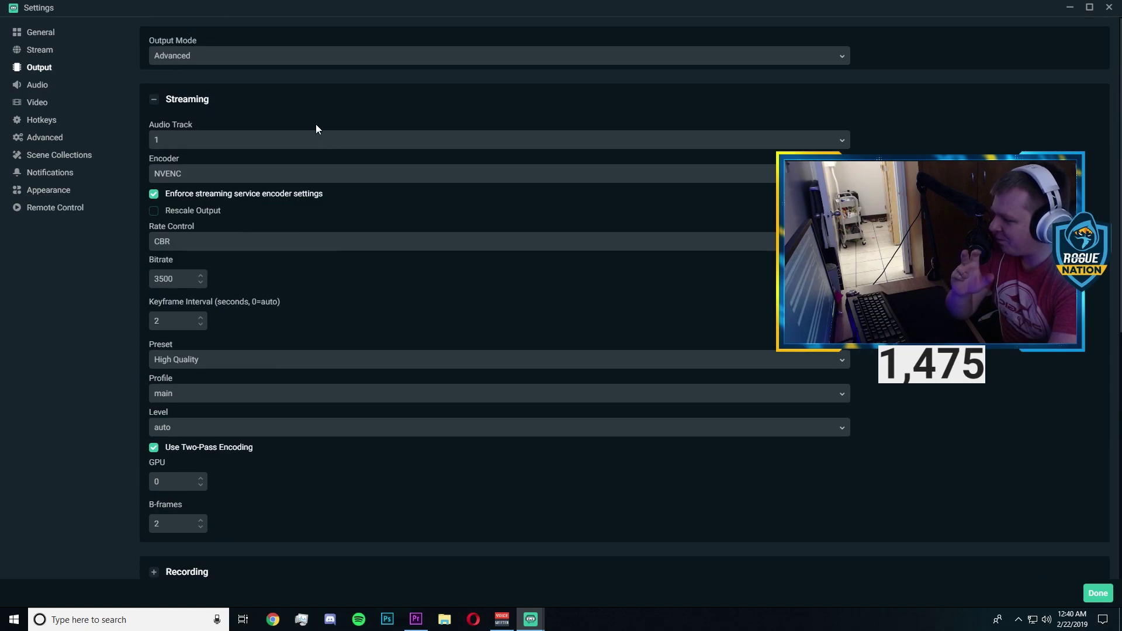
Re-expand the Streaming section and keep audio track 1.
{"action": "left_click", "coordinate": [227, 137]}
{"action": "left_click", "coordinate": [251, 111]}
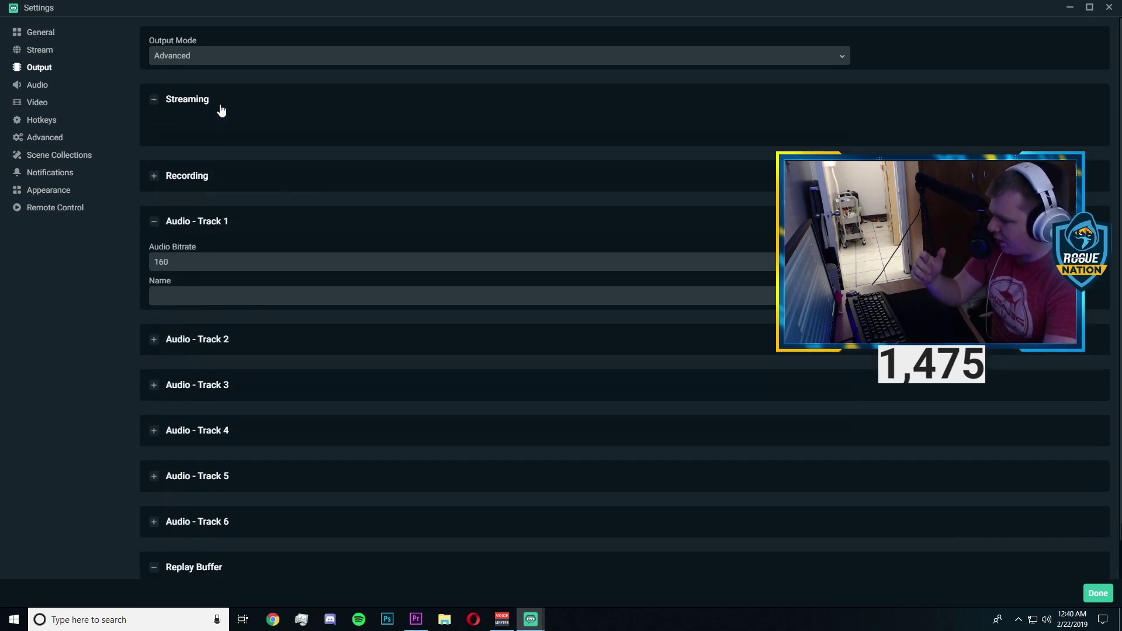
{"action": "left_click", "coordinate": [221, 110]}
{"action": "left_click", "coordinate": [193, 140]}
{"action": "left_click", "coordinate": [199, 158]}
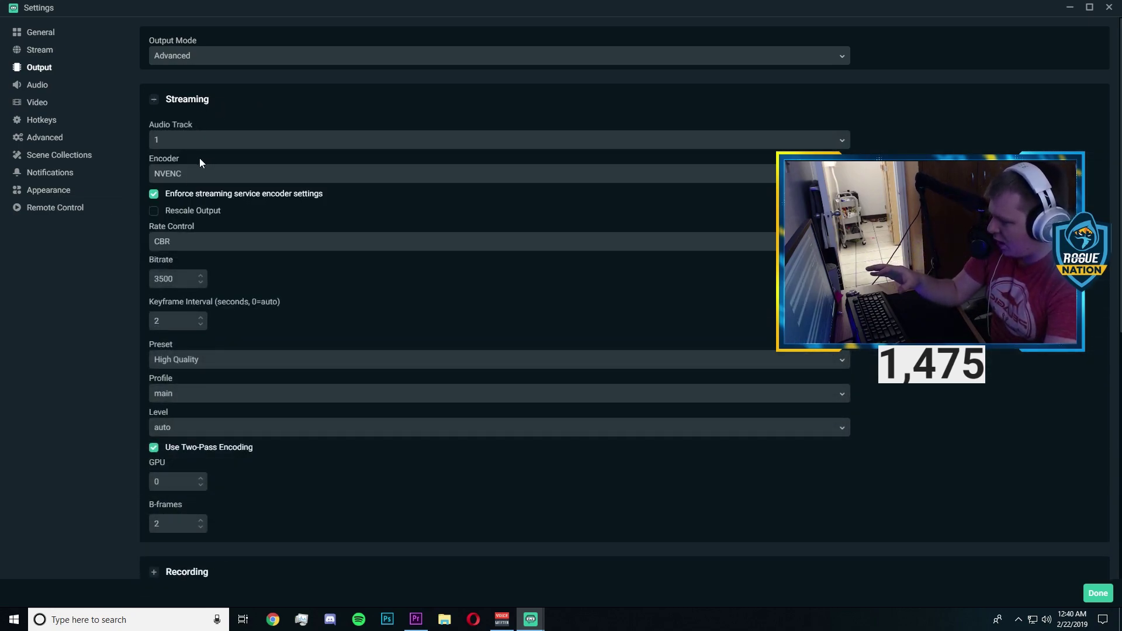
Switch the streaming encoder between NVENC and Software (x264) to compare their options.
{"action": "left_click", "coordinate": [174, 181]}
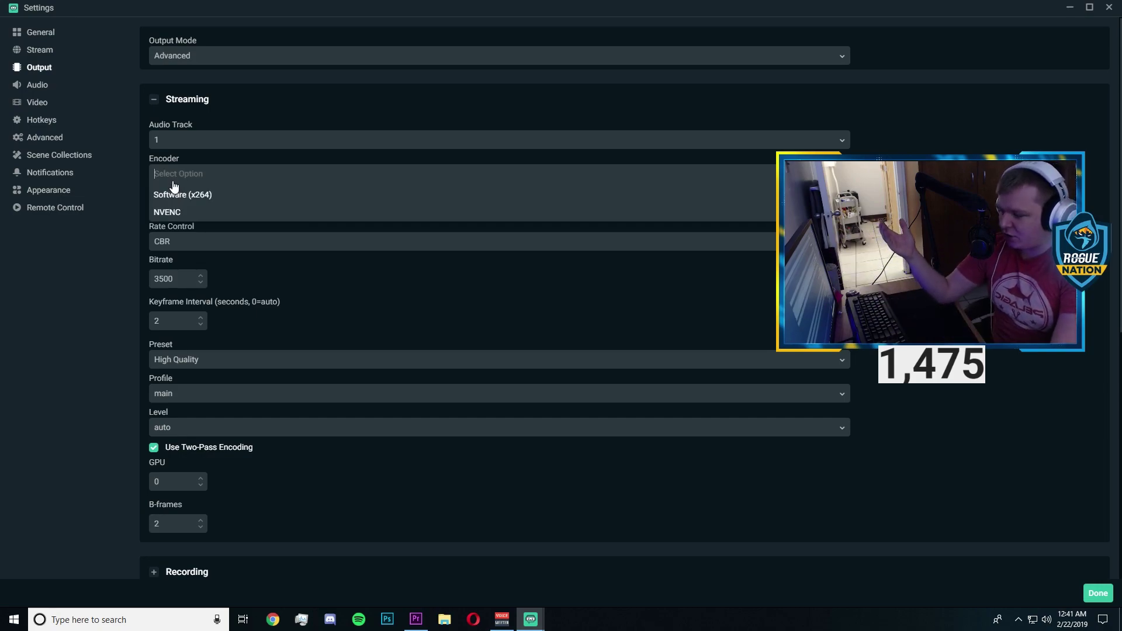
{"action": "left_click", "coordinate": [135, 255]}
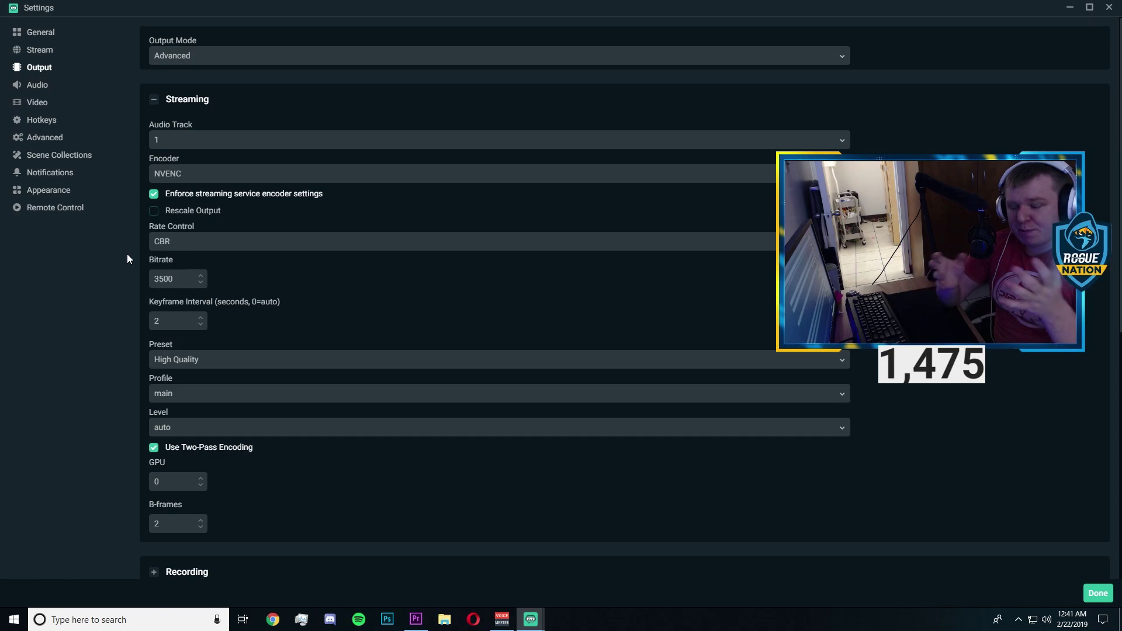
{"action": "left_click", "coordinate": [222, 177]}
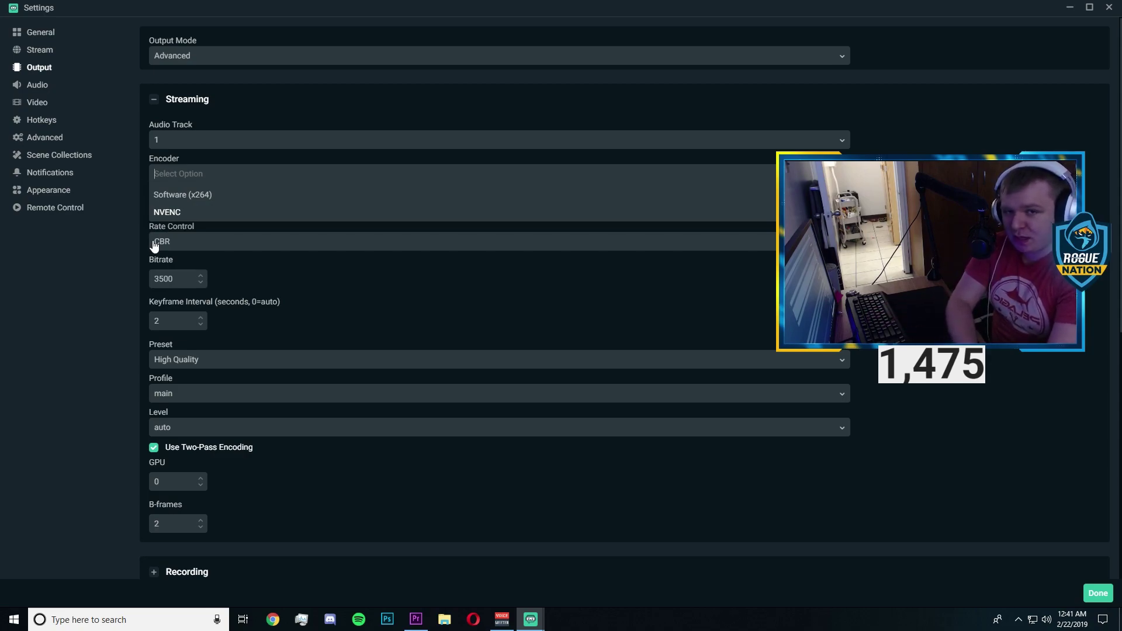
{"action": "left_click", "coordinate": [193, 199]}
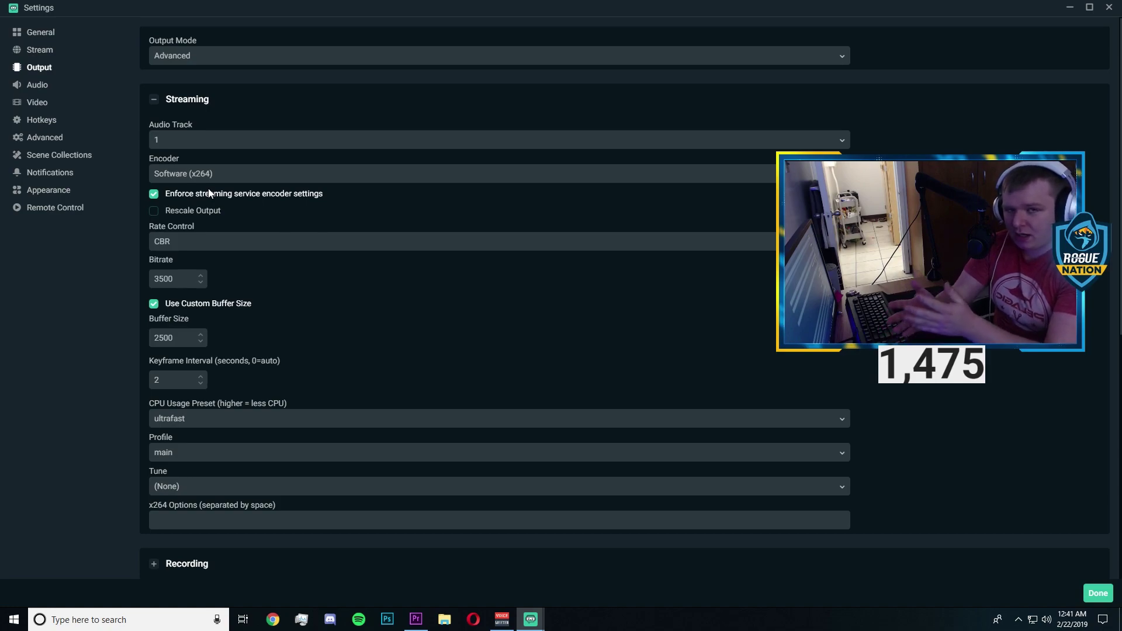
{"action": "left_click", "coordinate": [233, 175]}
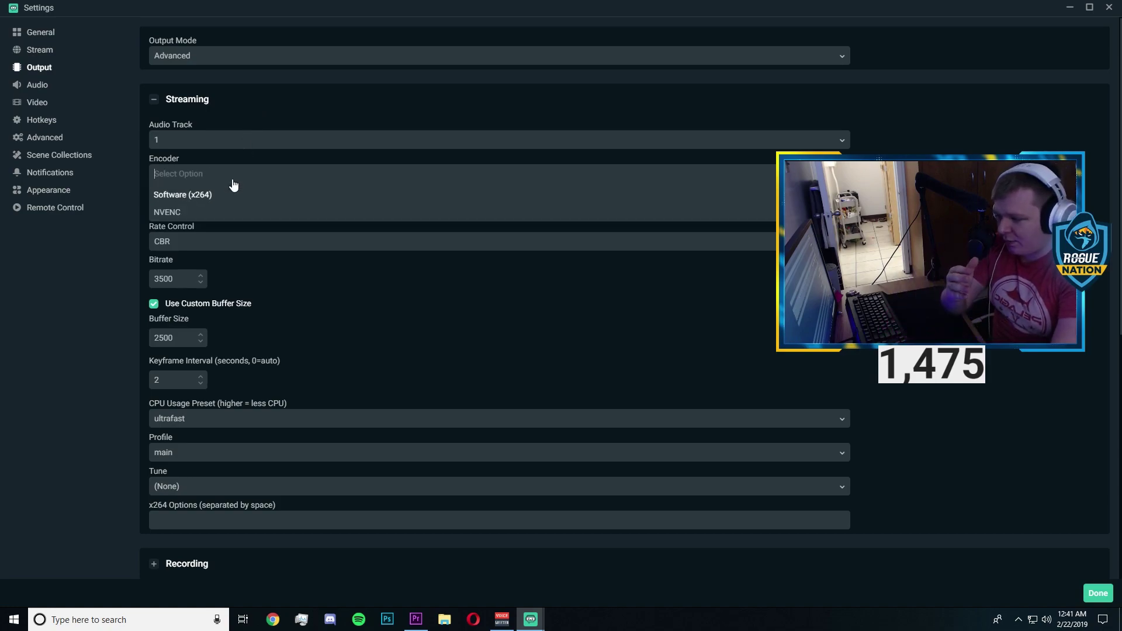
{"action": "left_click", "coordinate": [204, 212]}
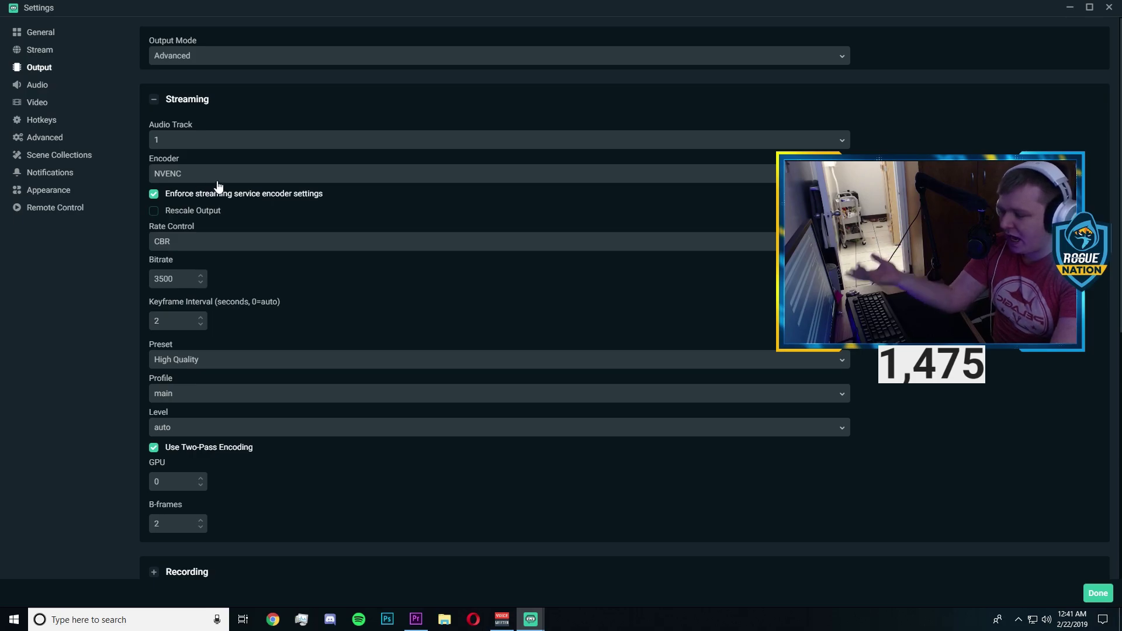
Settle on Software (x264) as the streaming encoder, with ultrafast preset and 2500 buffer size.
{"action": "left_click", "coordinate": [216, 173]}
{"action": "left_click", "coordinate": [197, 194]}
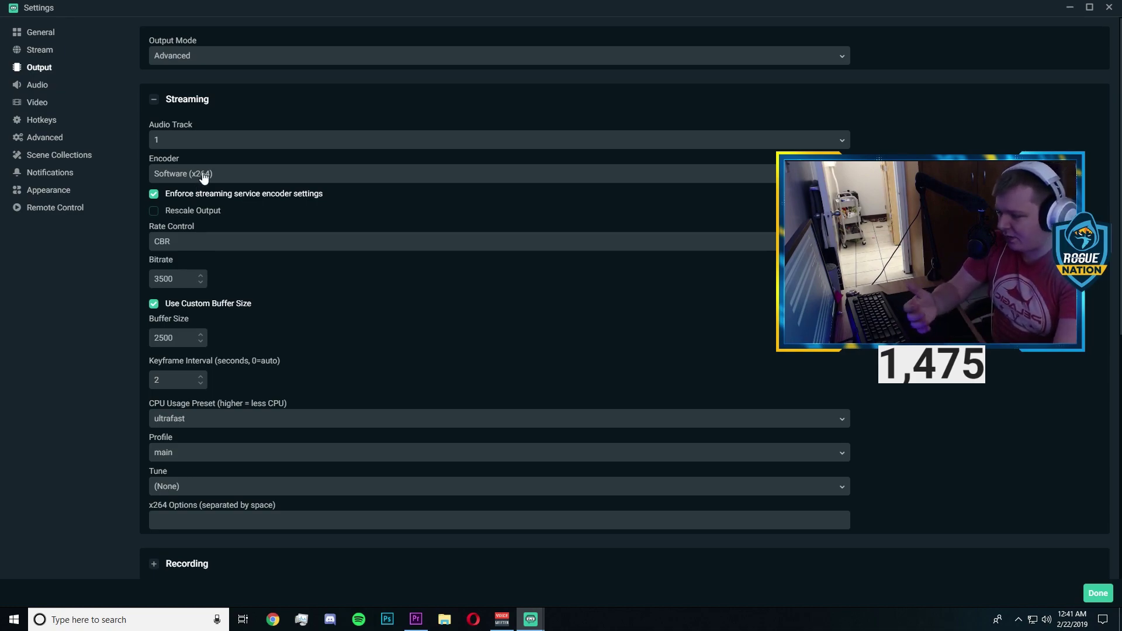
{"action": "left_click", "coordinate": [201, 175]}
{"action": "left_click", "coordinate": [100, 288]}
{"action": "left_click", "coordinate": [221, 172]}
{"action": "left_click", "coordinate": [214, 193]}
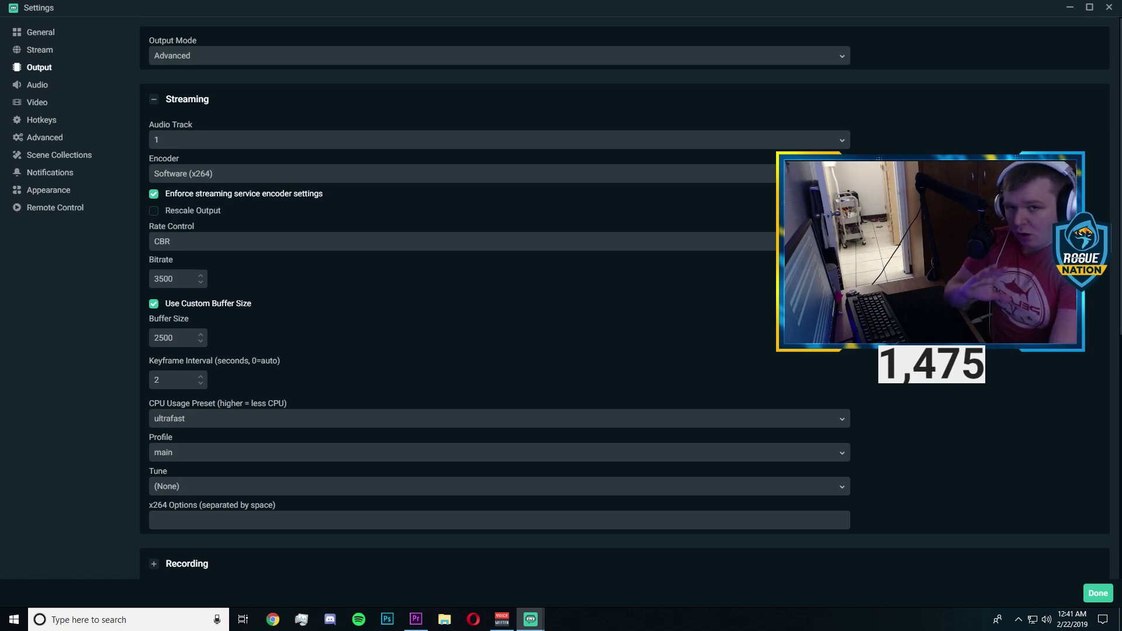